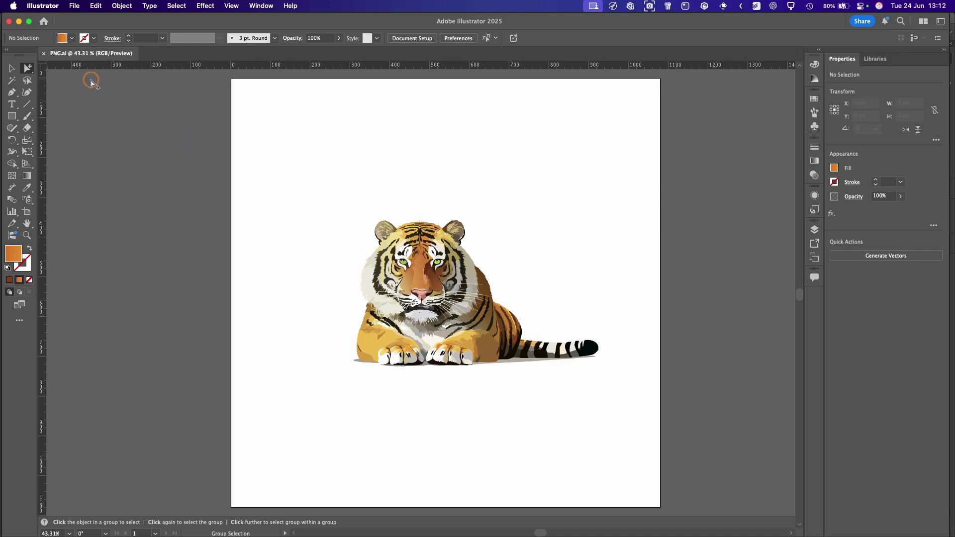
Export the tiger artwork in PNG format as PNG_export.png to the Illustrator PNG Export folder.
click(75, 6)
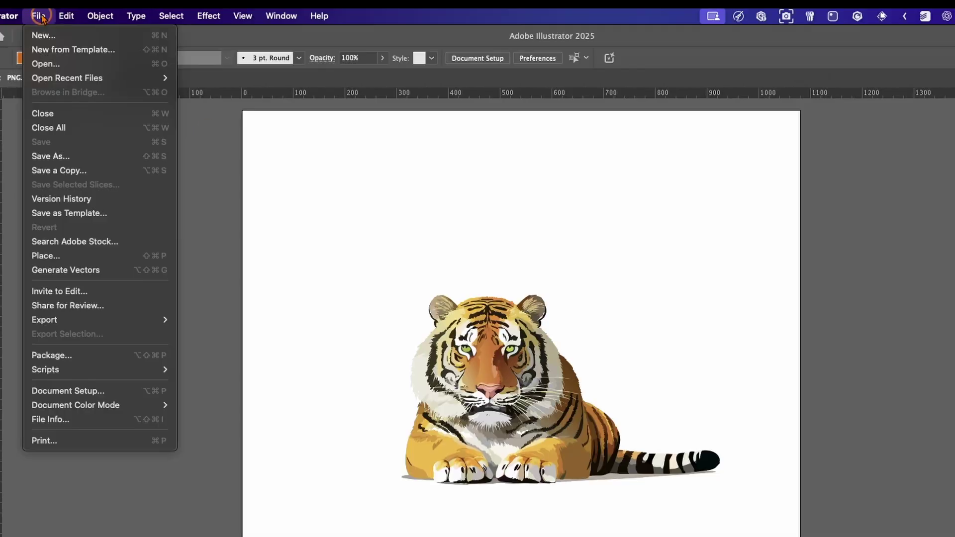
mouse_move(90, 321)
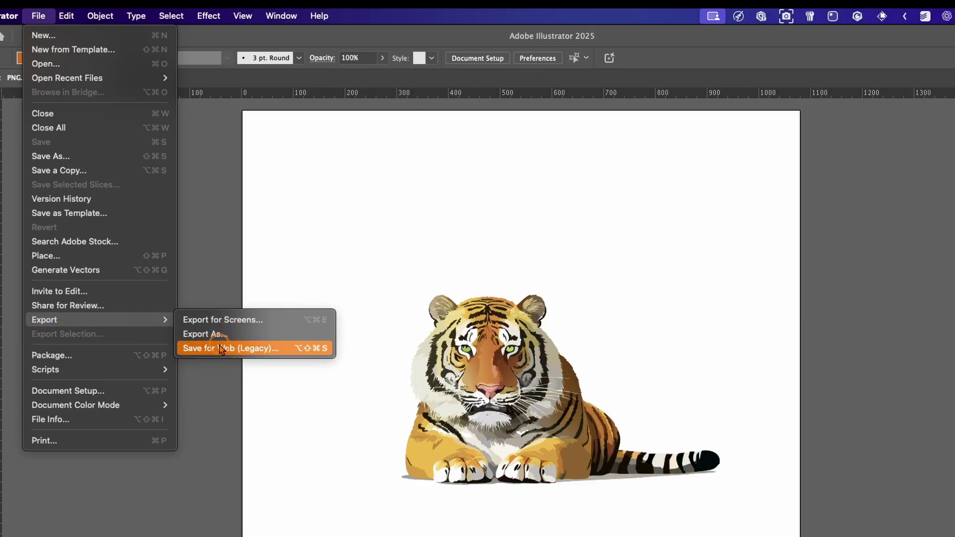
click(340, 338)
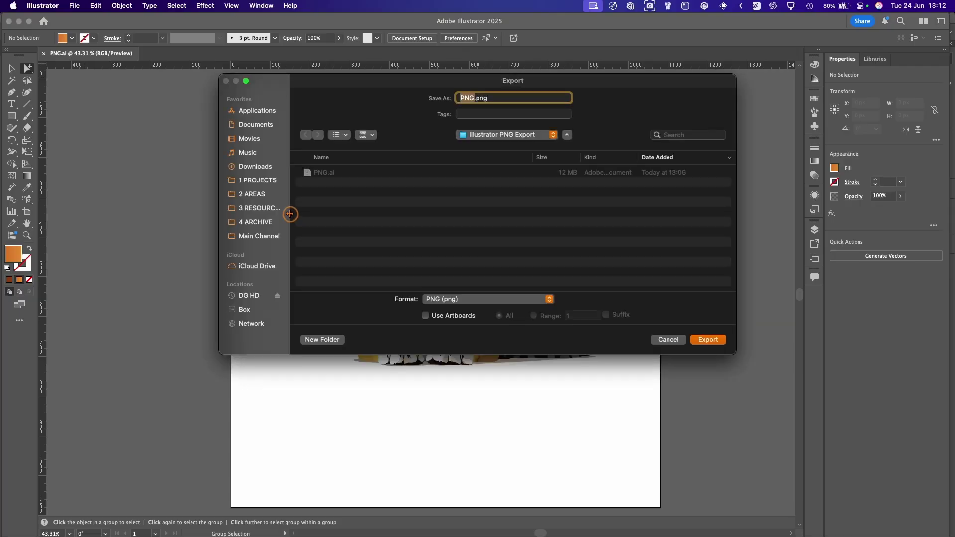
drag(293, 218, 188, 213)
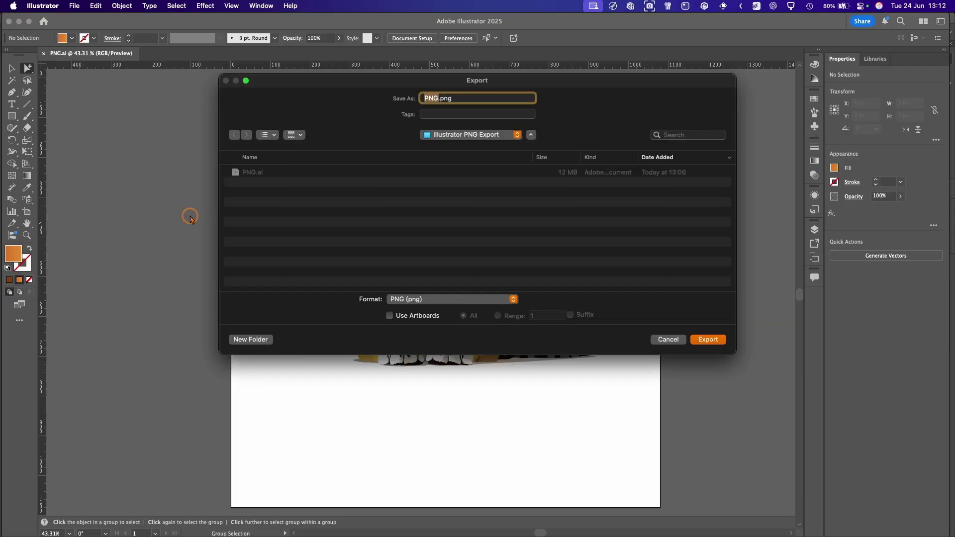
click(438, 98)
text(_export)
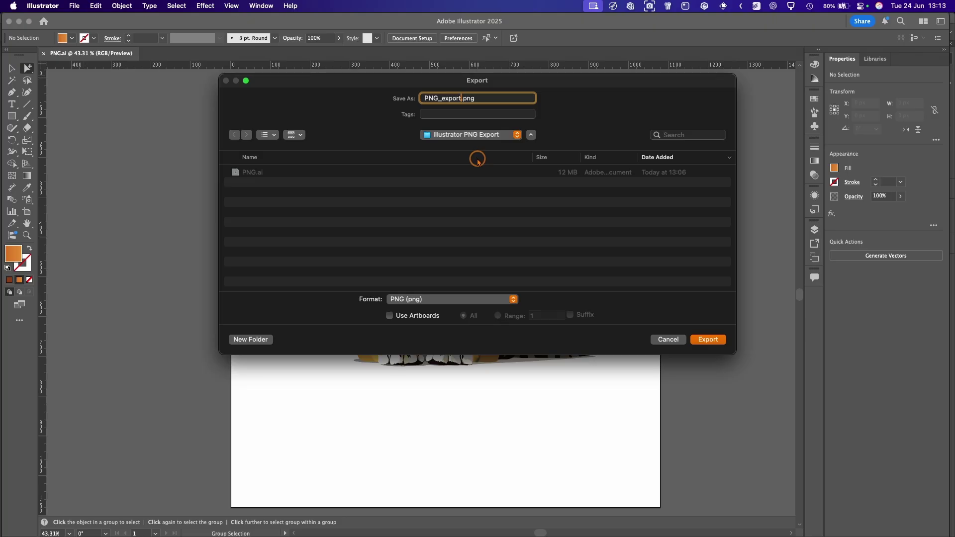
click(708, 340)
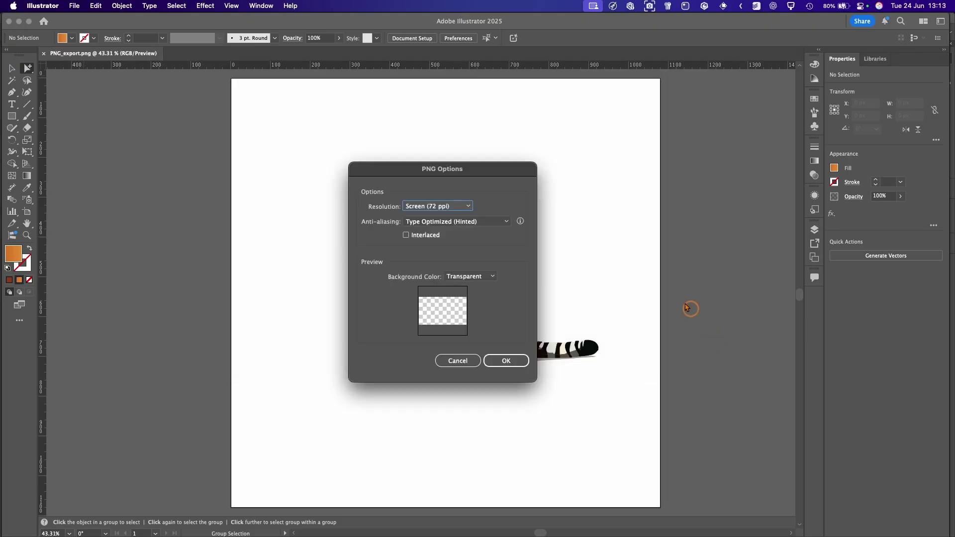
Choose High (300 ppi) as the PNG export resolution.
drag(500, 173, 492, 159)
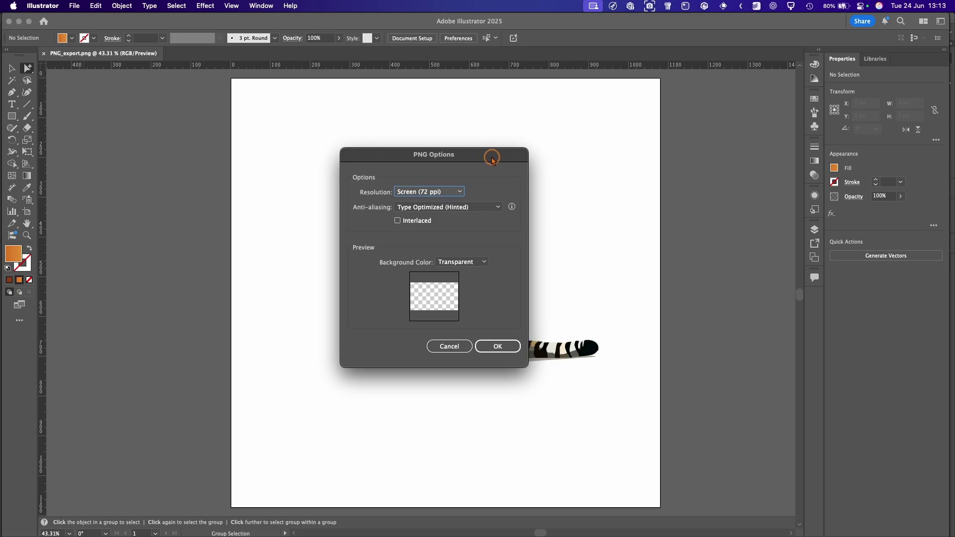
click(457, 193)
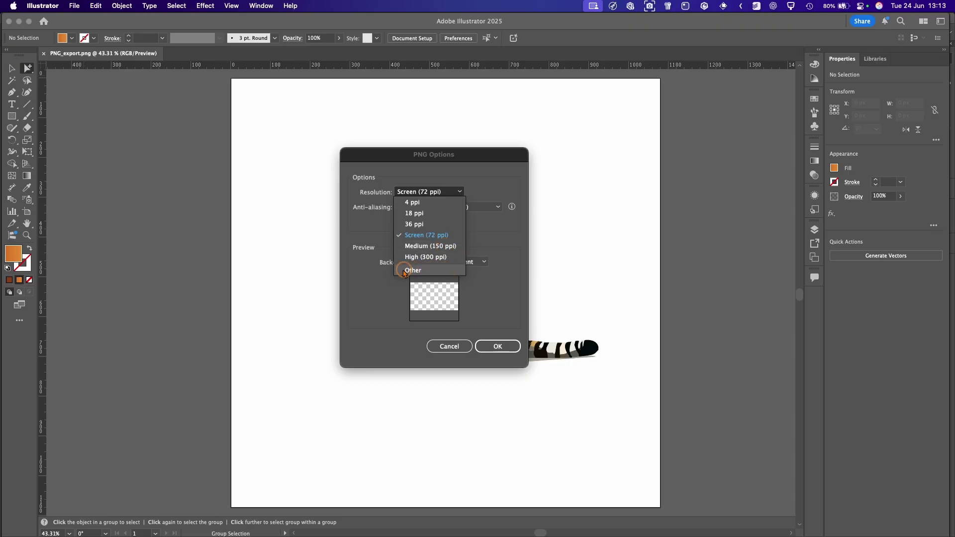
click(473, 207)
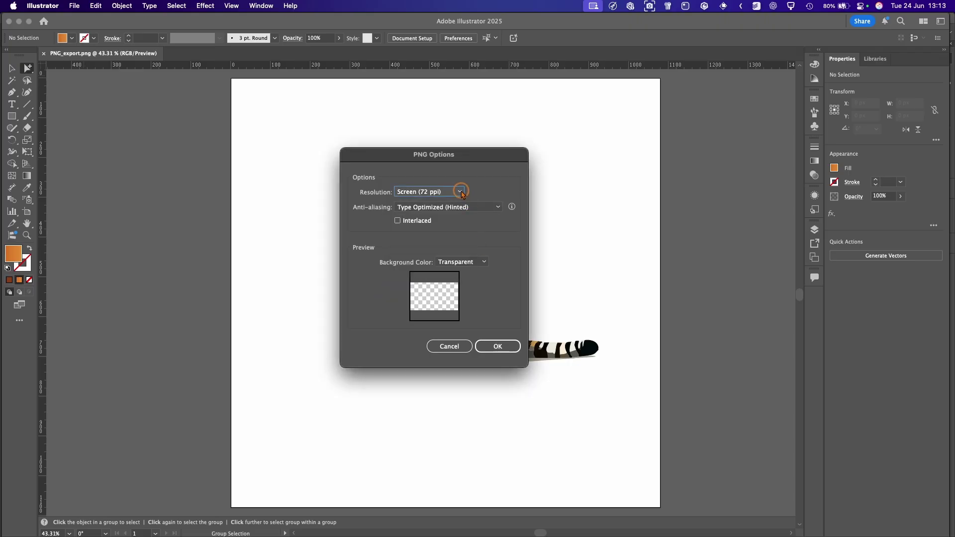
click(460, 192)
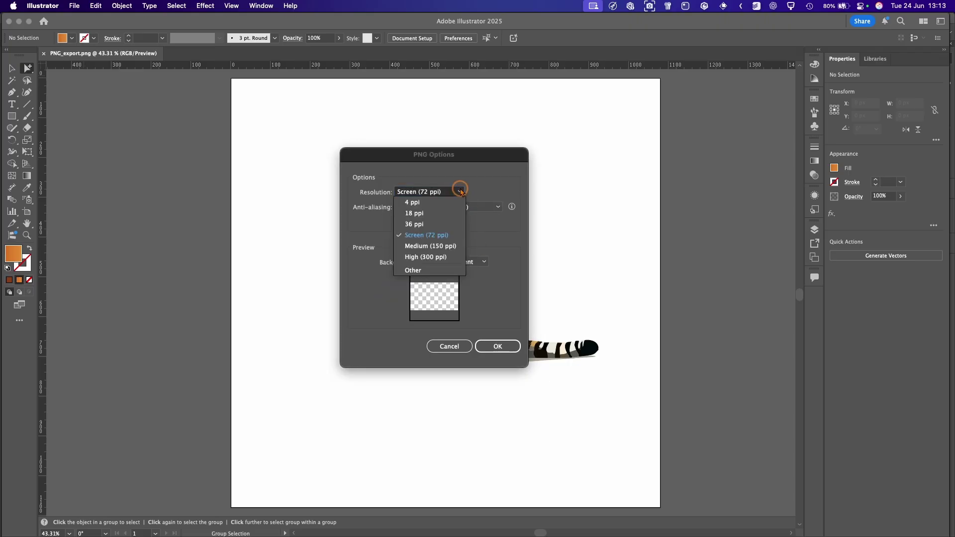
click(431, 257)
key(Tab)
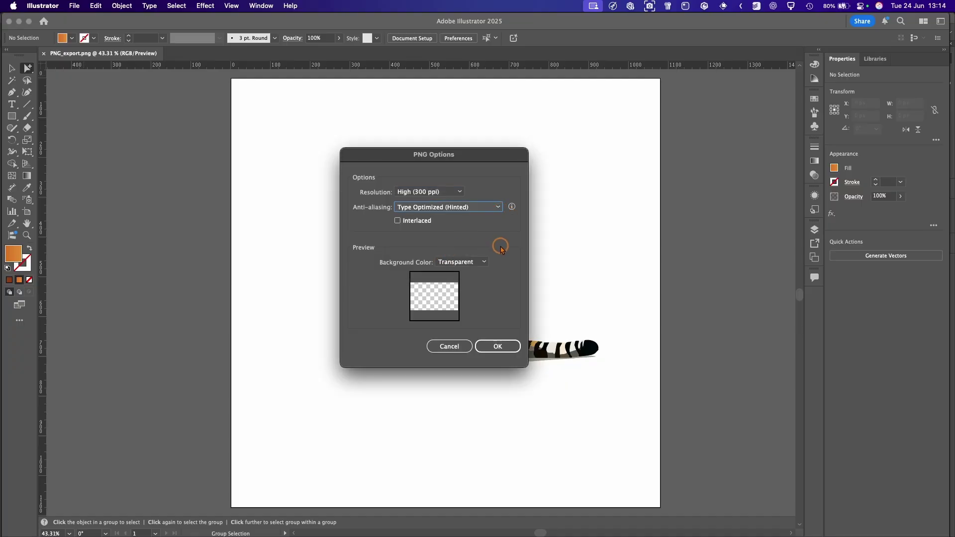
Use Art Optimized (Supersampling) anti-aliasing and a Transparent background, after previewing White and Black, then confirm.
click(499, 208)
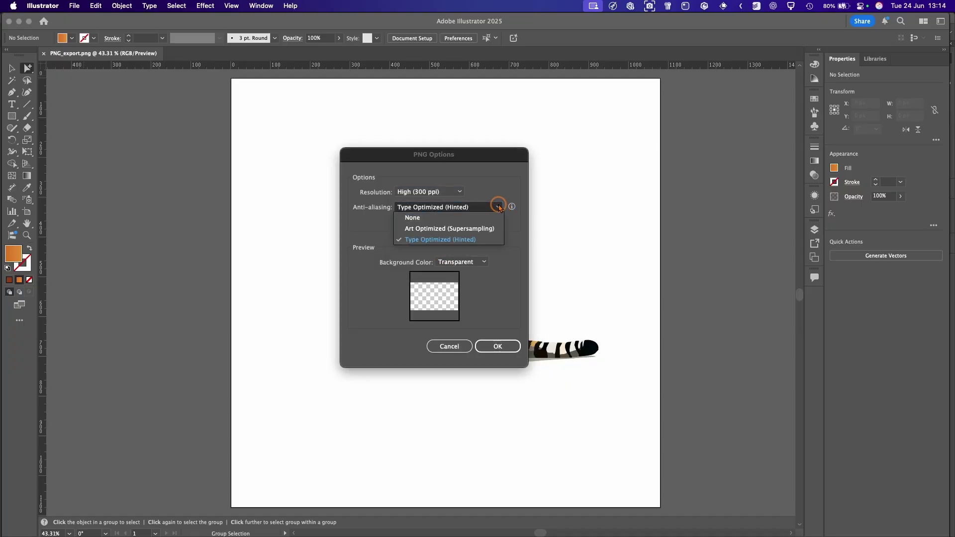
click(440, 229)
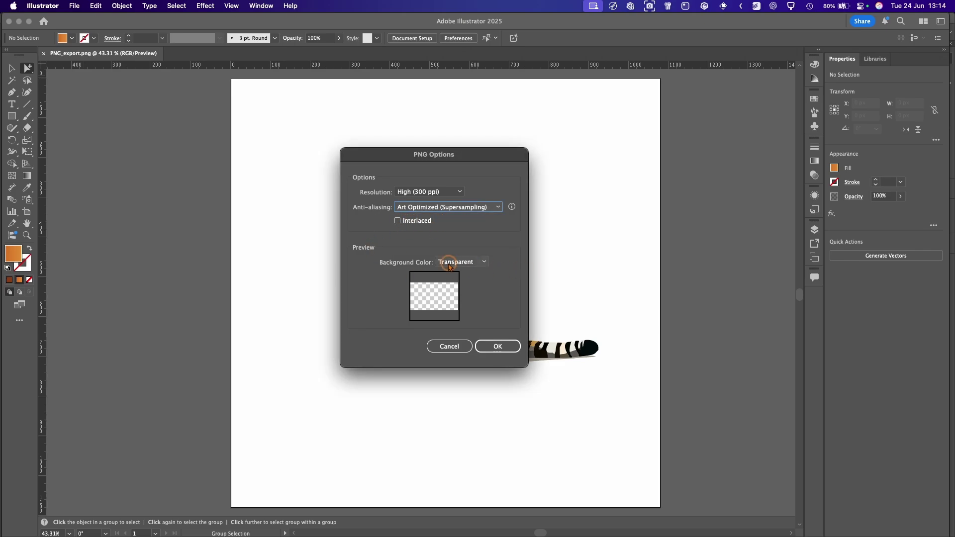
click(483, 262)
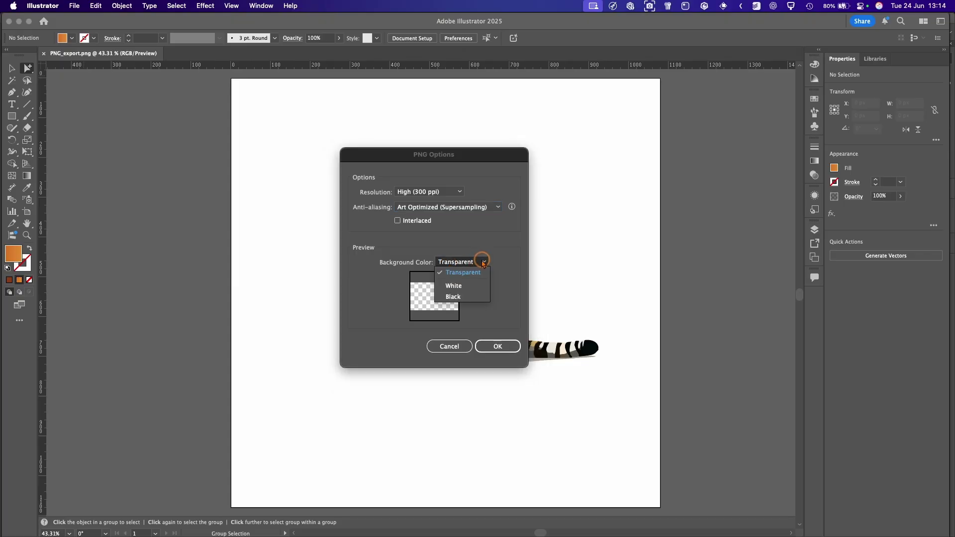
click(470, 286)
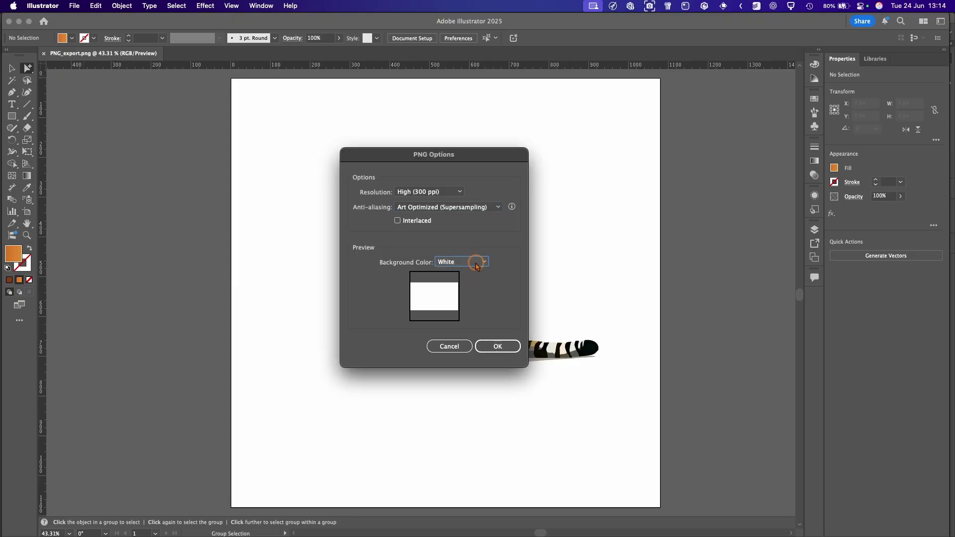
click(476, 264)
click(471, 298)
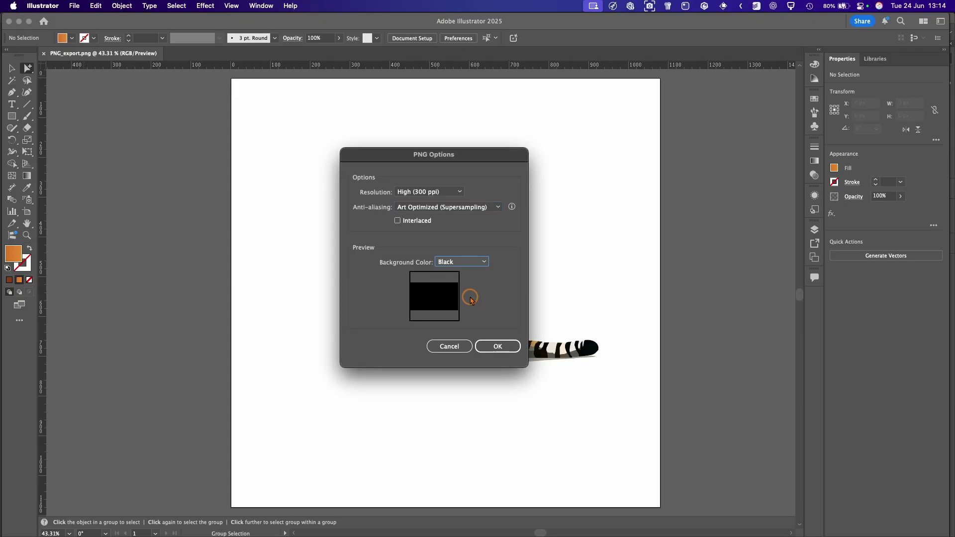
click(484, 263)
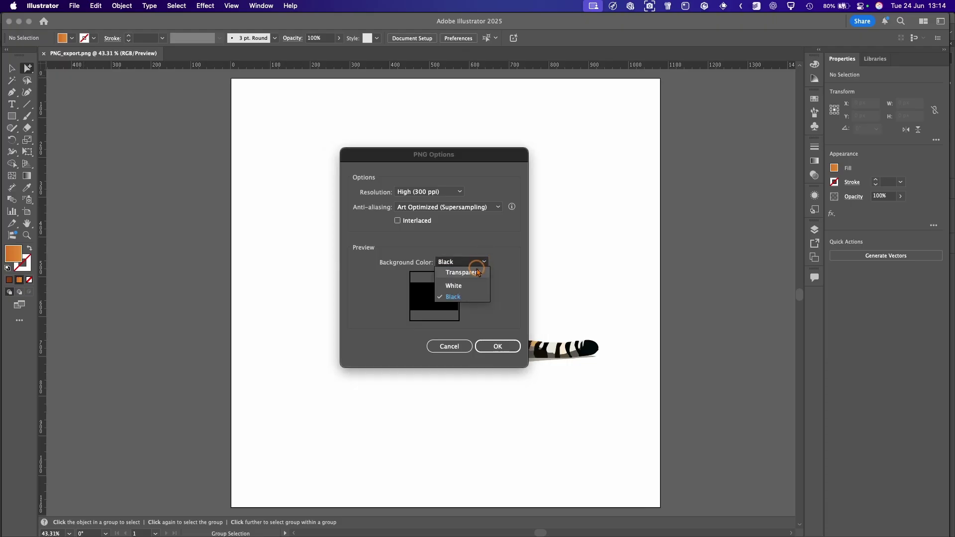
click(476, 273)
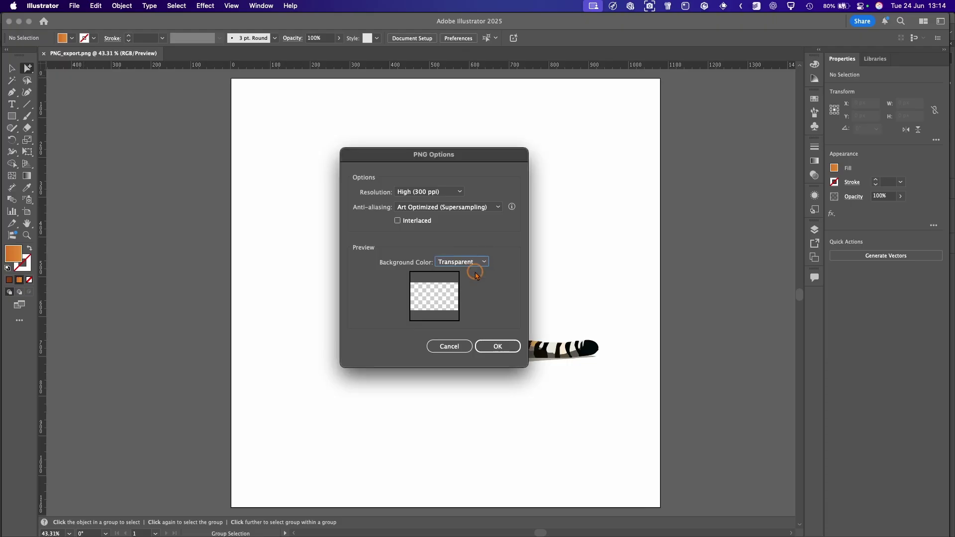
click(498, 347)
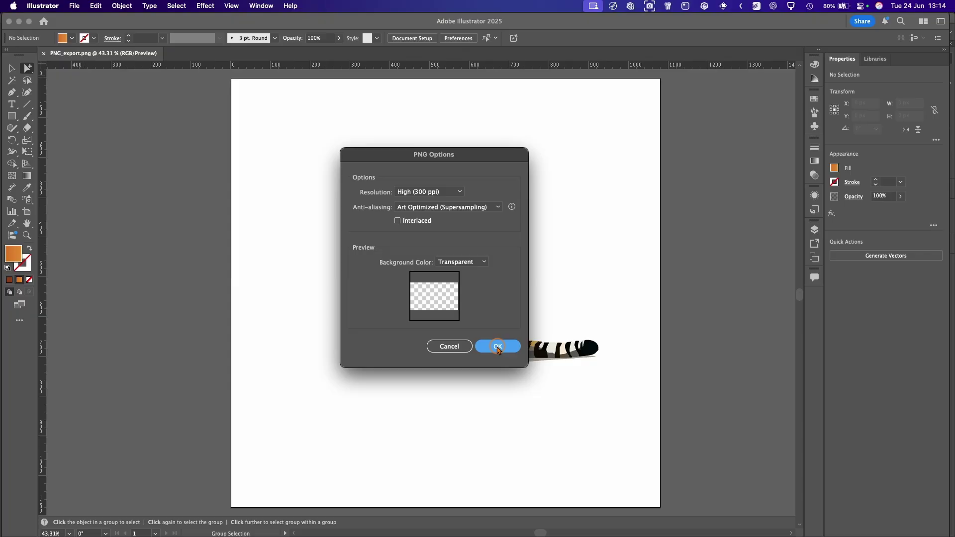
Select PNG_export.png in the export folder and preview it with Quick Look.
key(super)
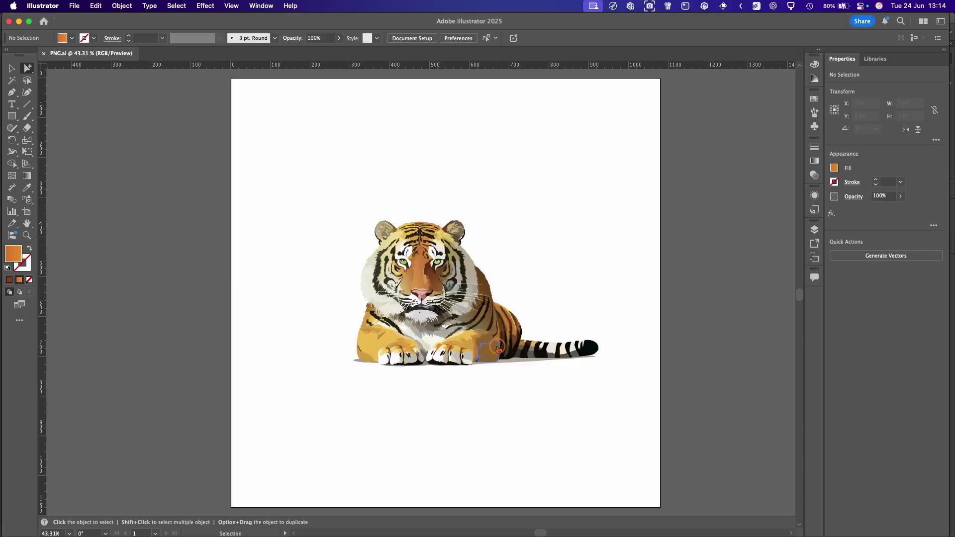
key(super+Tab)
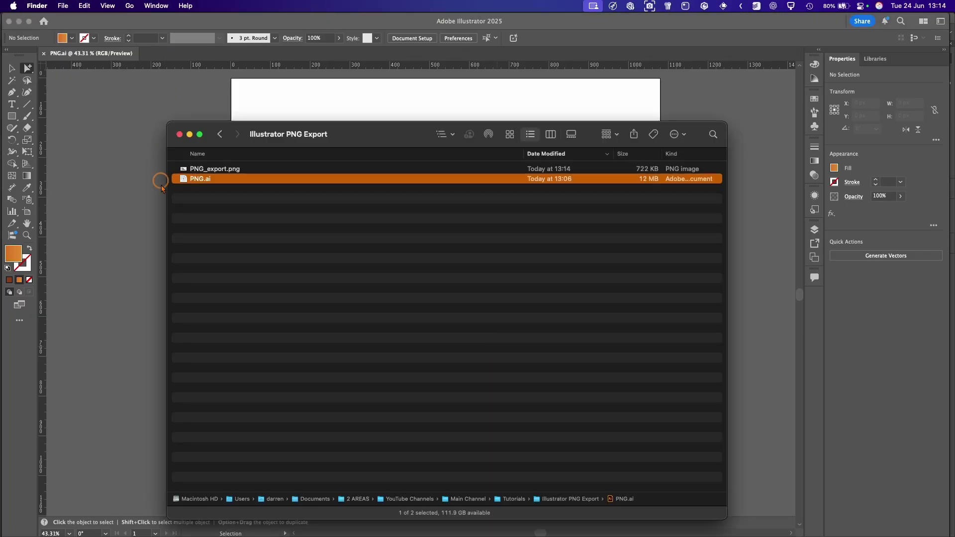
click(266, 221)
click(185, 170)
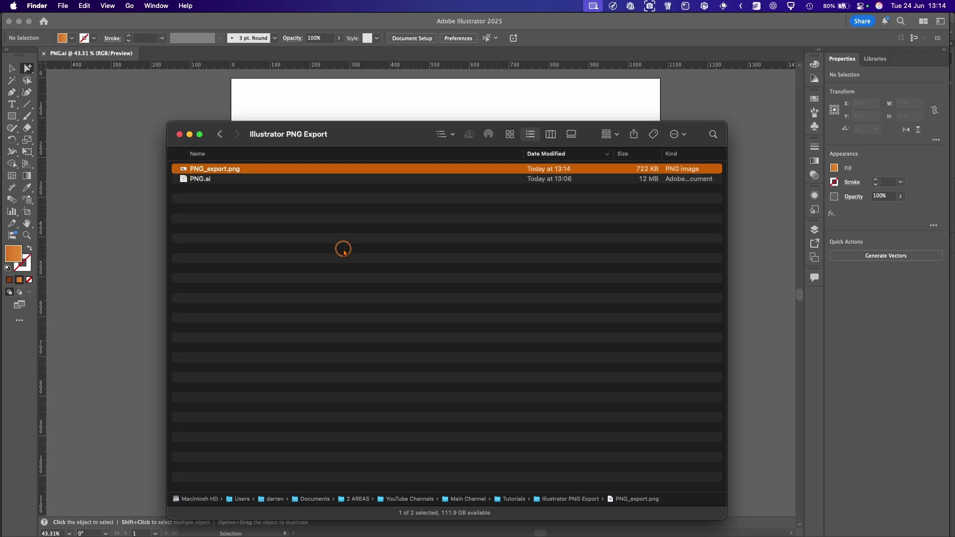
key(space)
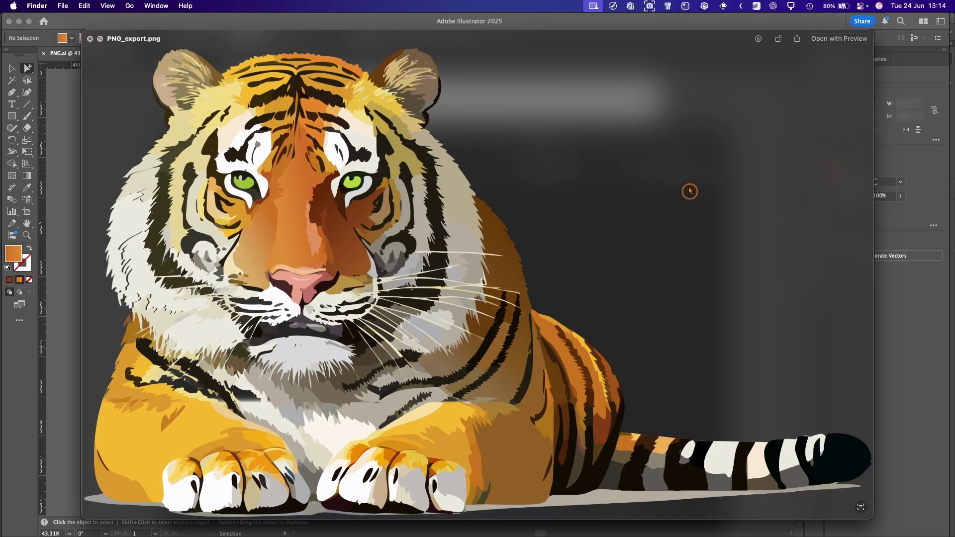
key(space)
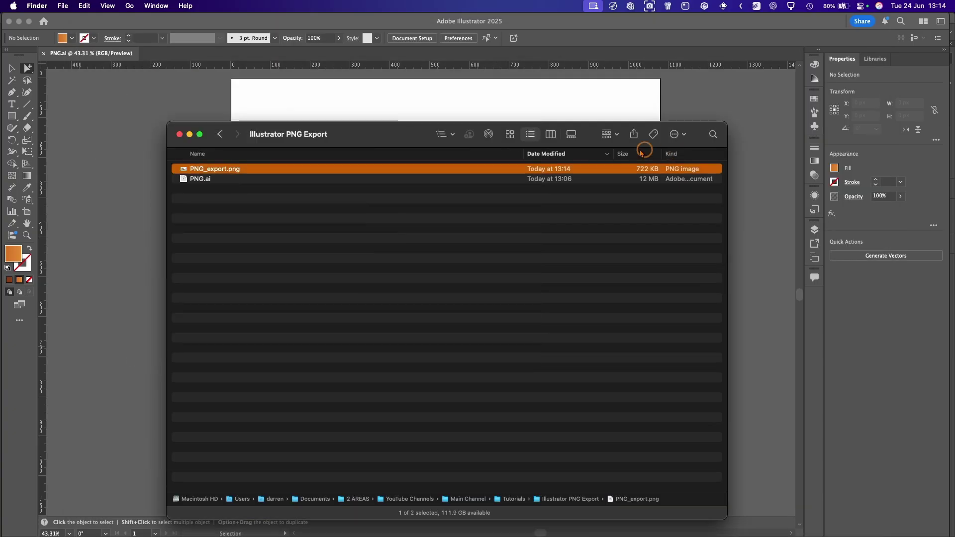
Open PNG_export.png with Adobe Photoshop 2025.
right_click(183, 171)
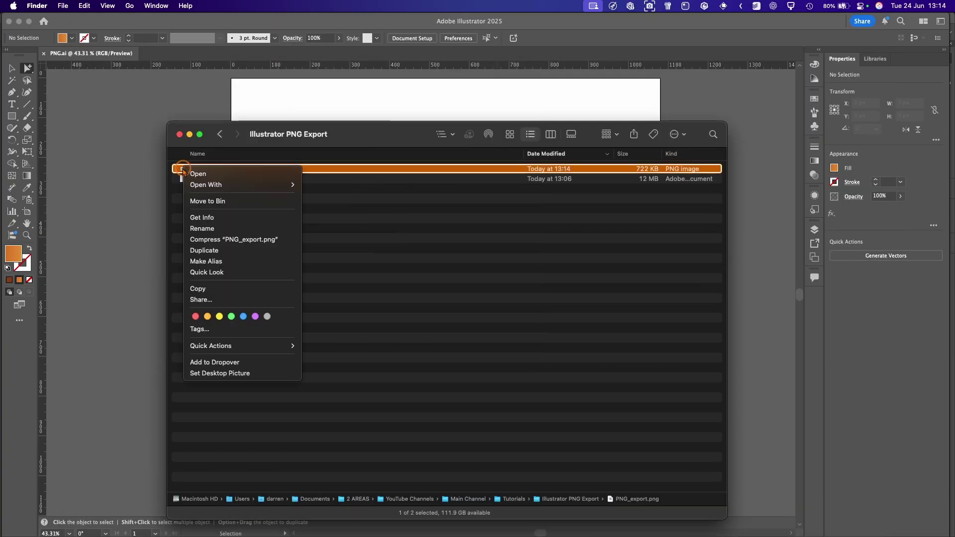
mouse_move(214, 185)
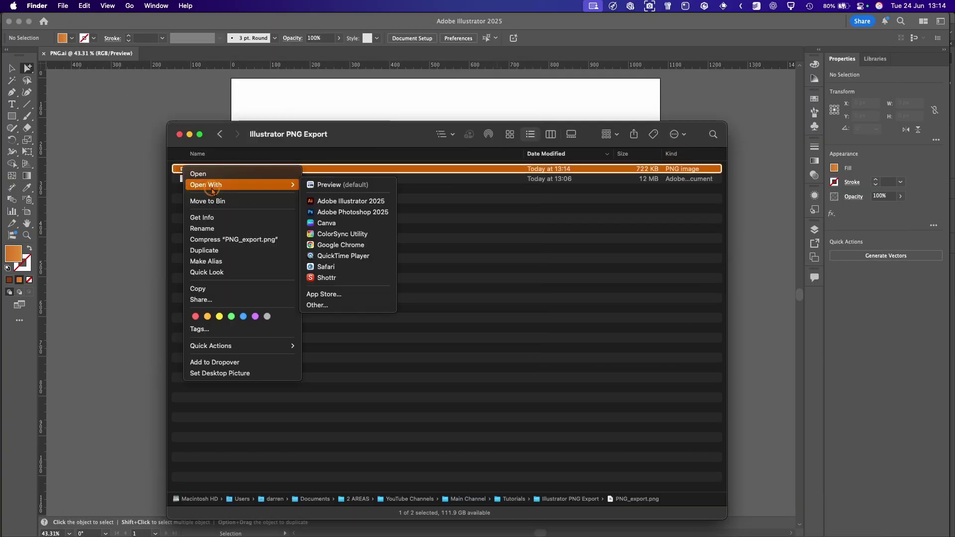
click(324, 212)
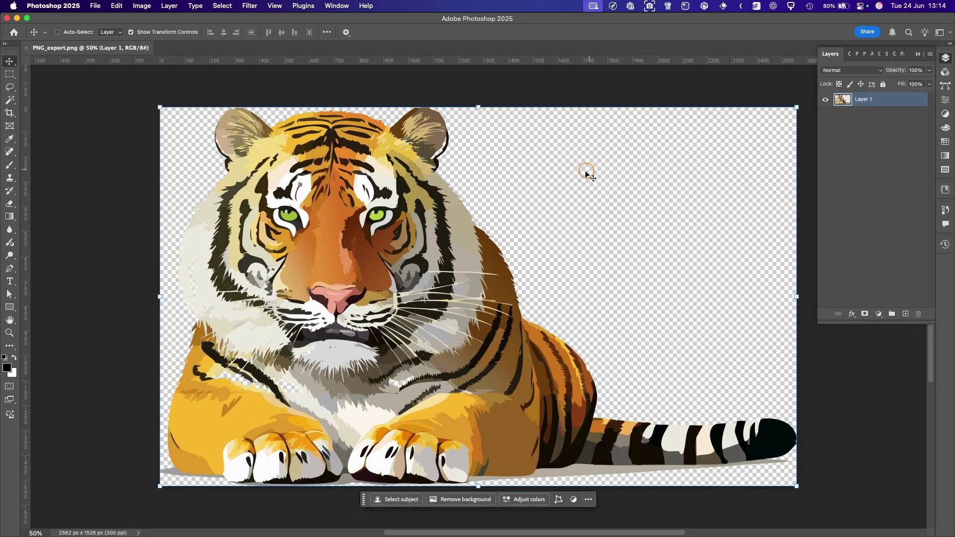
Check Image Size shows 2562 × 1526 px at 300 ppi, close the document, and return to Illustrator.
click(142, 6)
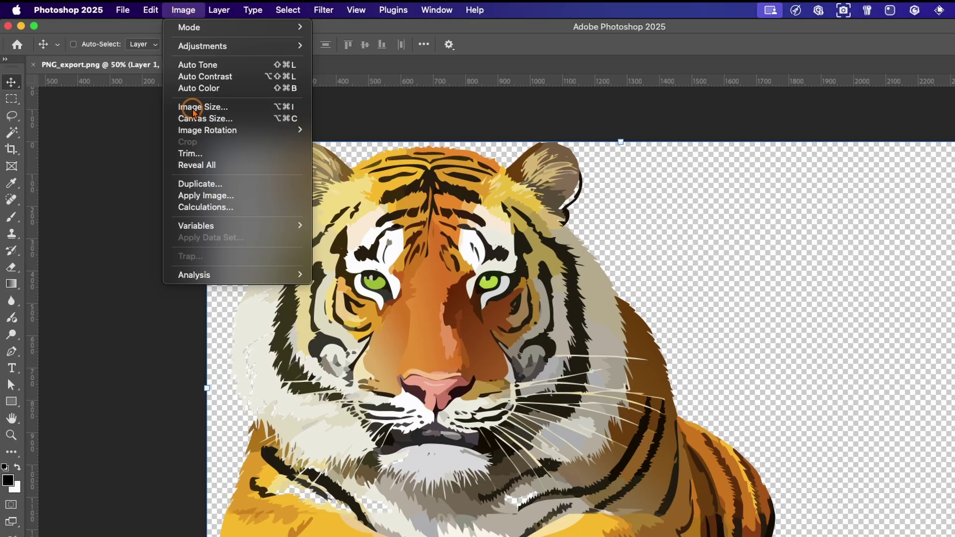
click(196, 107)
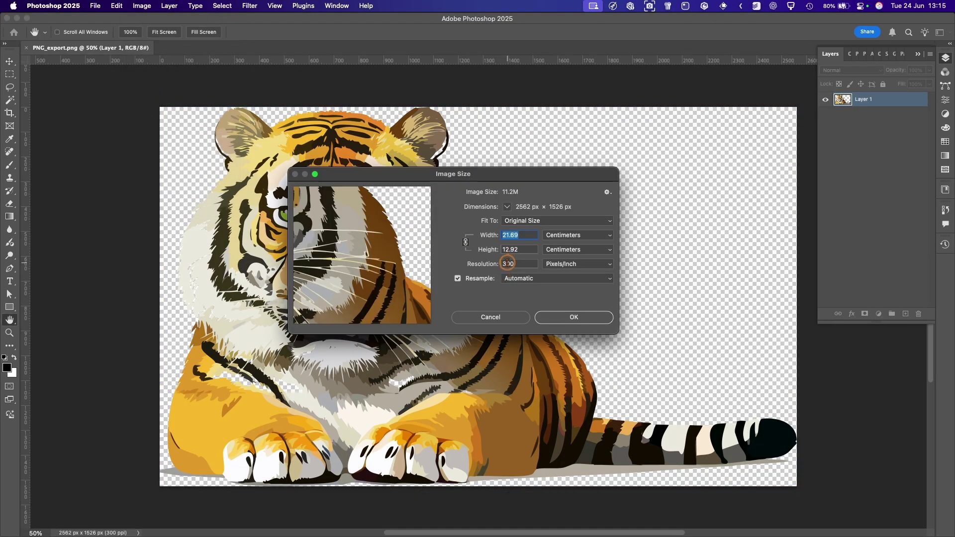
click(503, 318)
key(super+w)
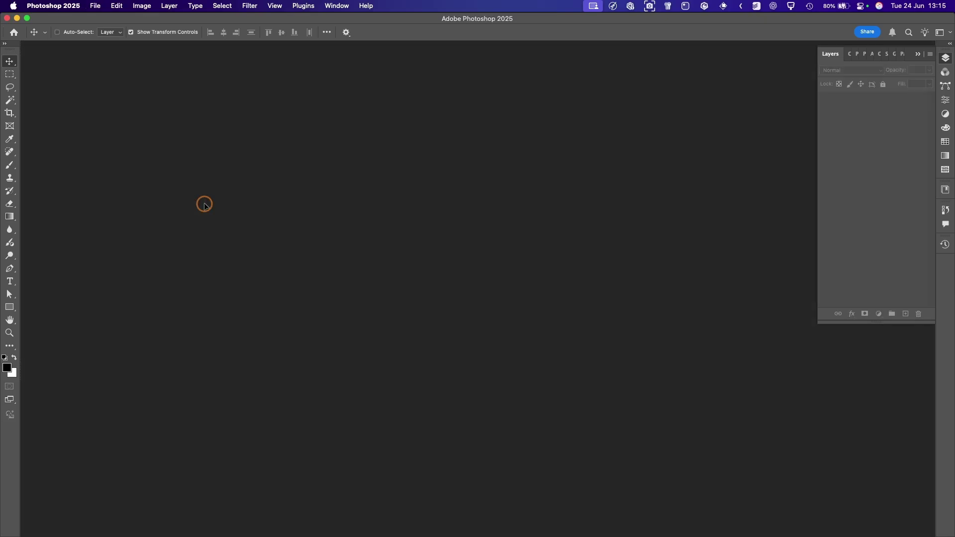
key(super+Tab)
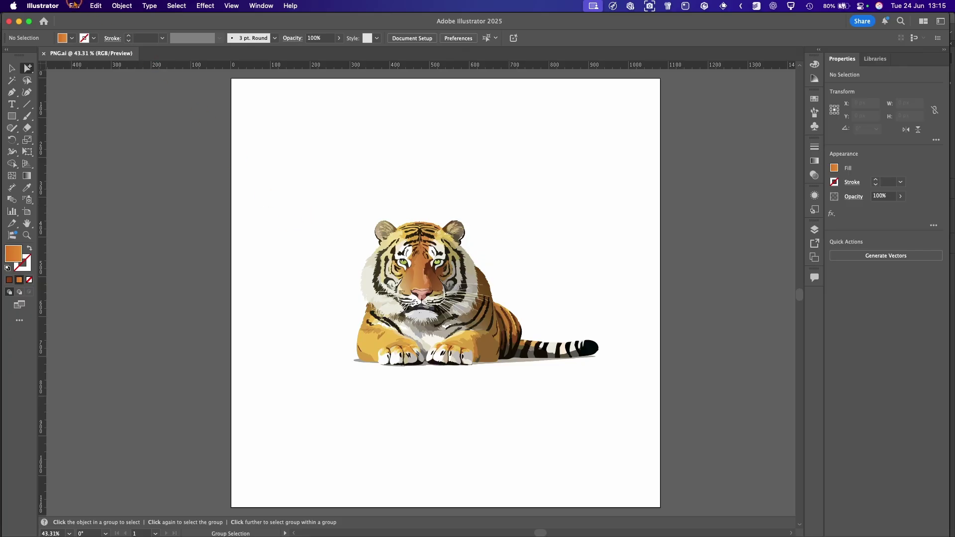
Bring up the Save for Web (Legacy) export dialog for the tiger artwork.
click(74, 5)
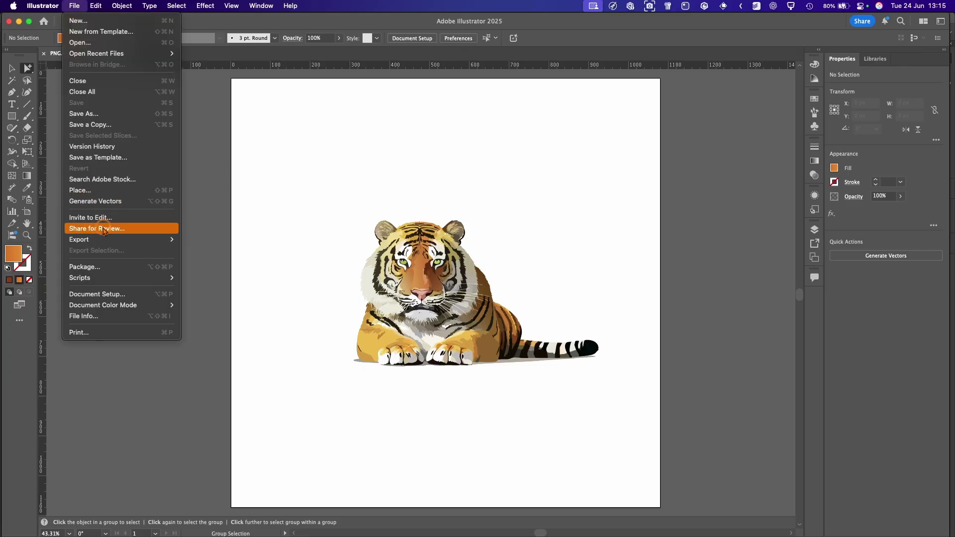
mouse_move(108, 242)
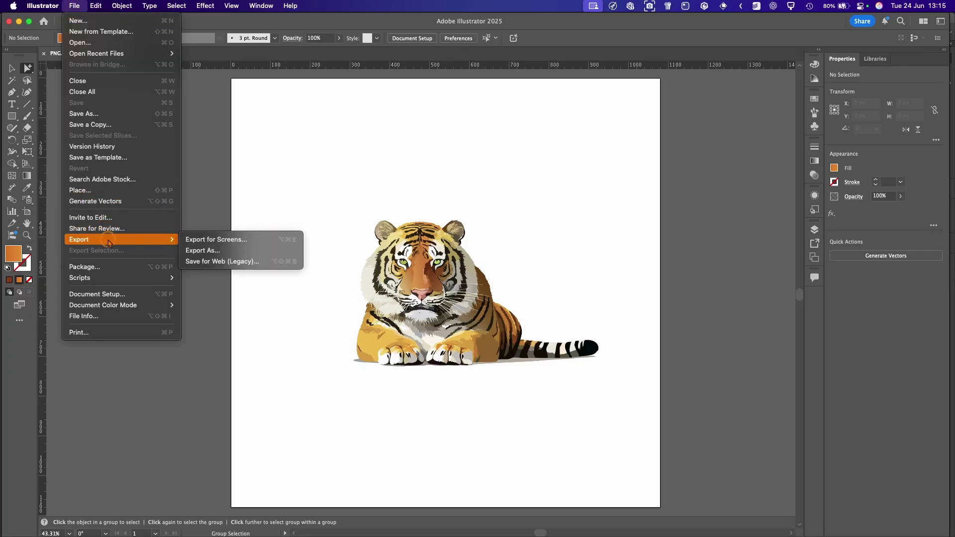
click(224, 261)
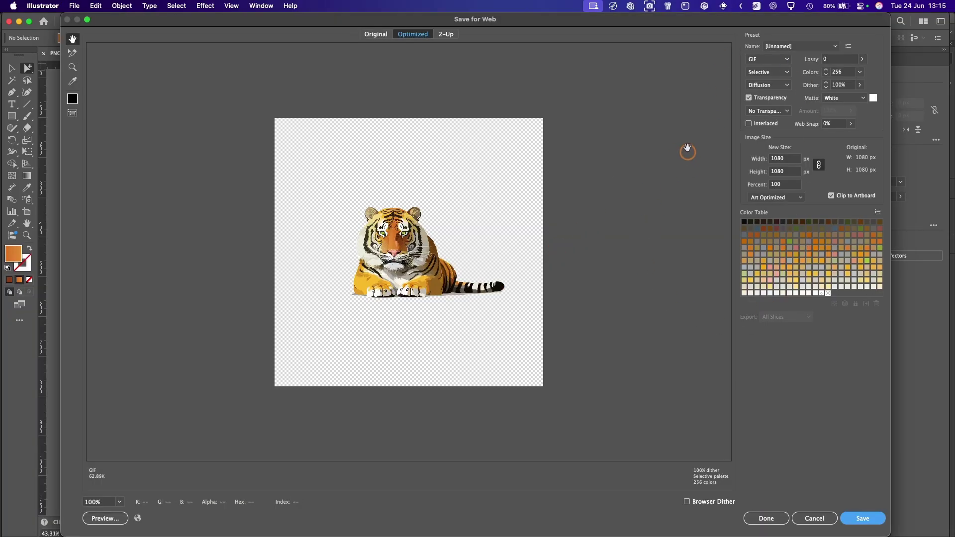
Switch the web format from GIF to PNG-24, keeping Transparency on at 1080 × 1080 px.
click(788, 59)
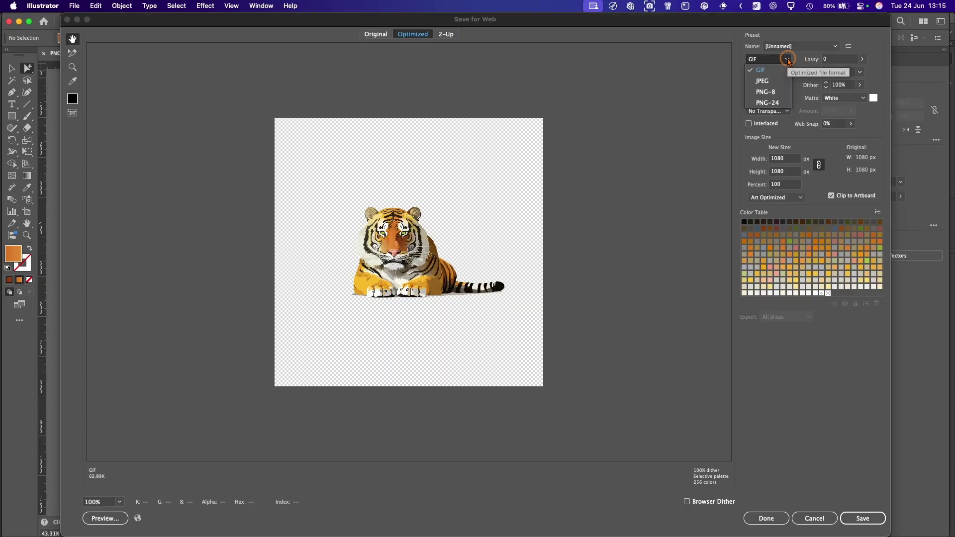
click(757, 80)
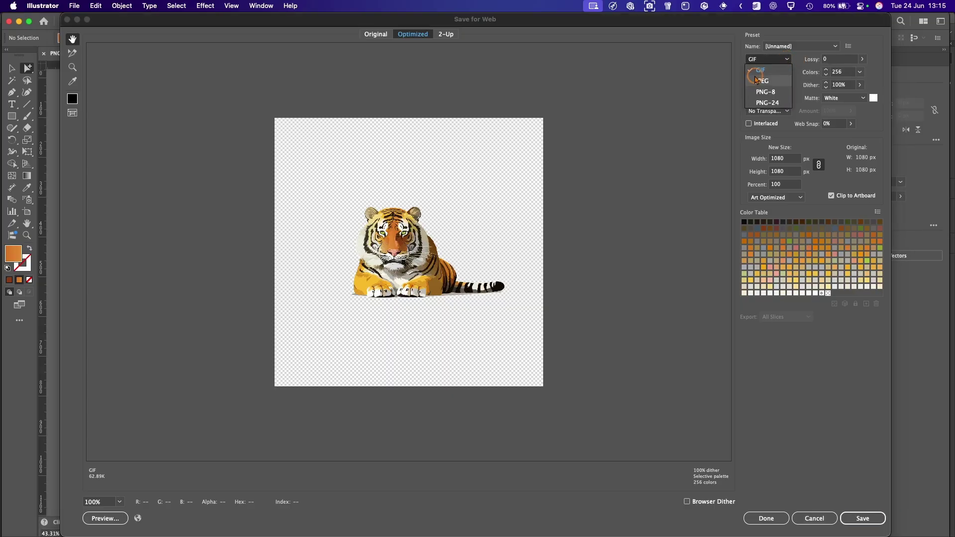
click(775, 104)
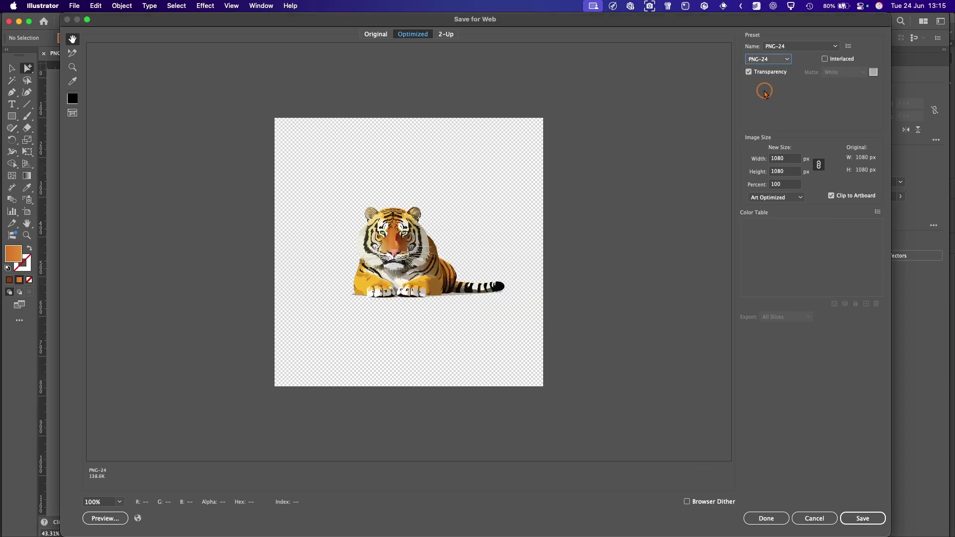
click(749, 72)
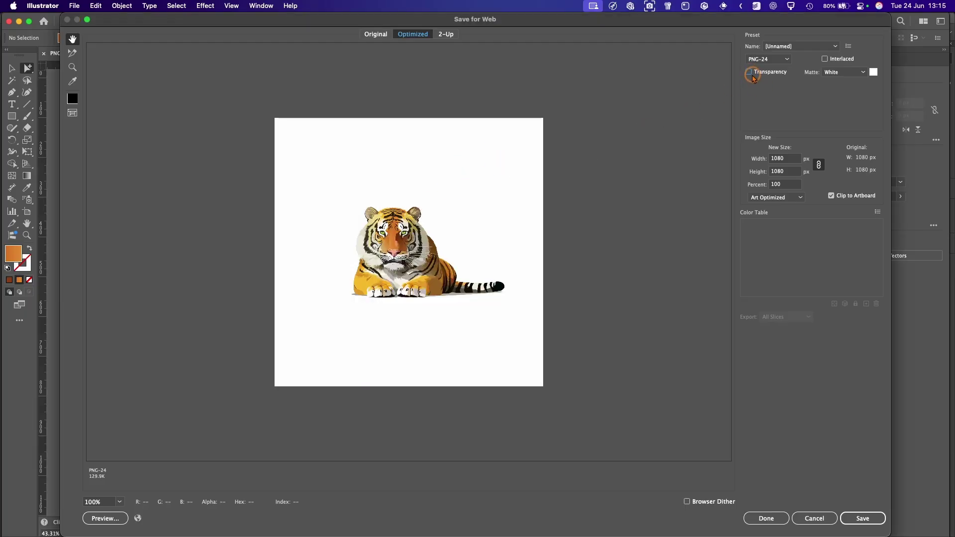
click(749, 73)
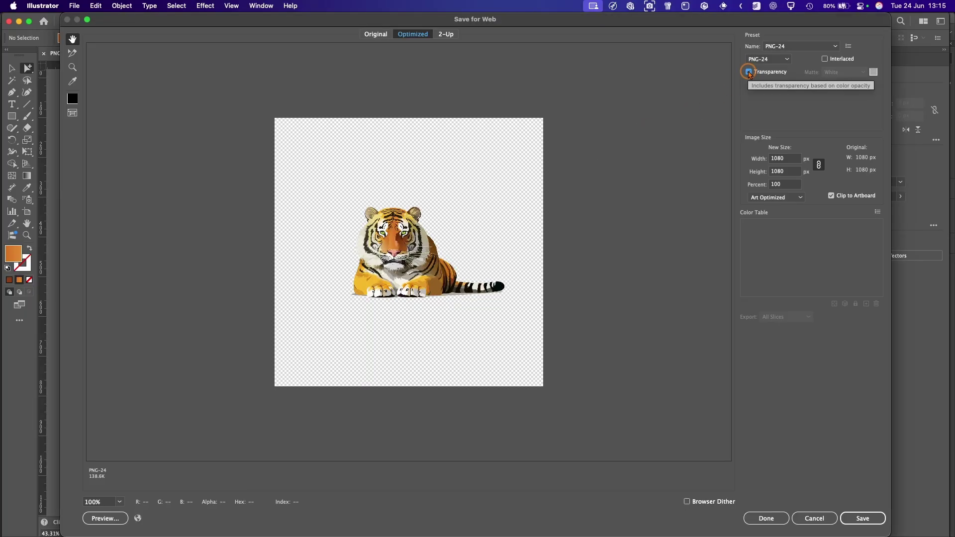
click(844, 73)
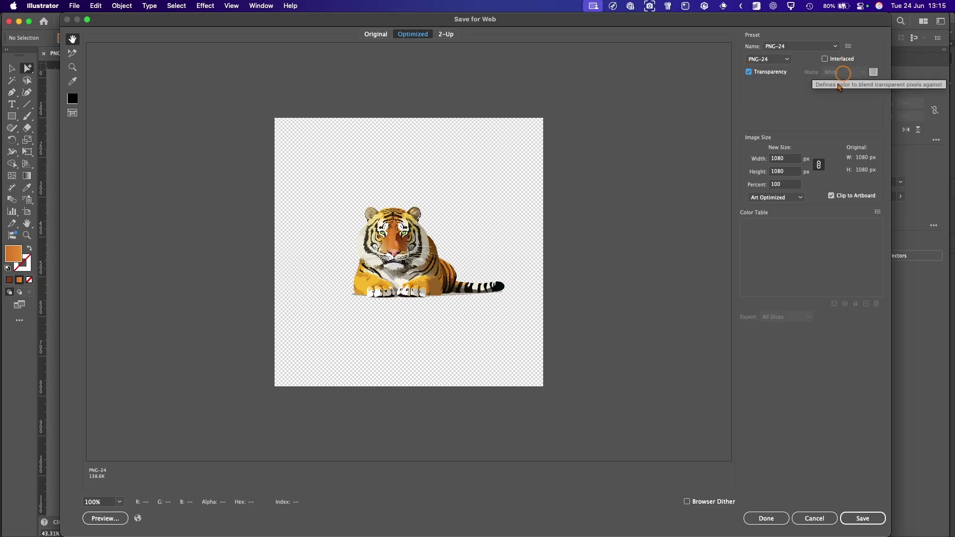
click(787, 151)
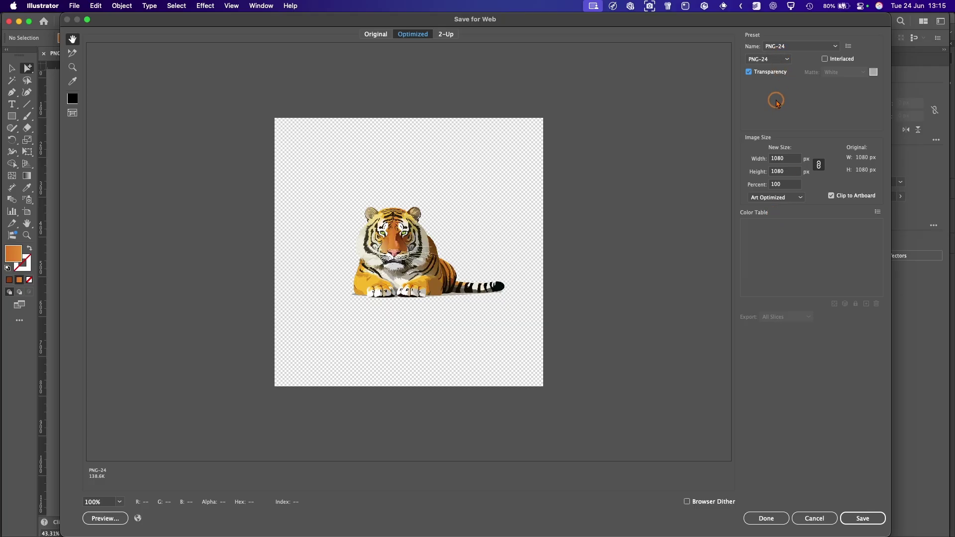
Save the PNG-24 web output as PNG_web.png beside PNG_export.png.
click(863, 519)
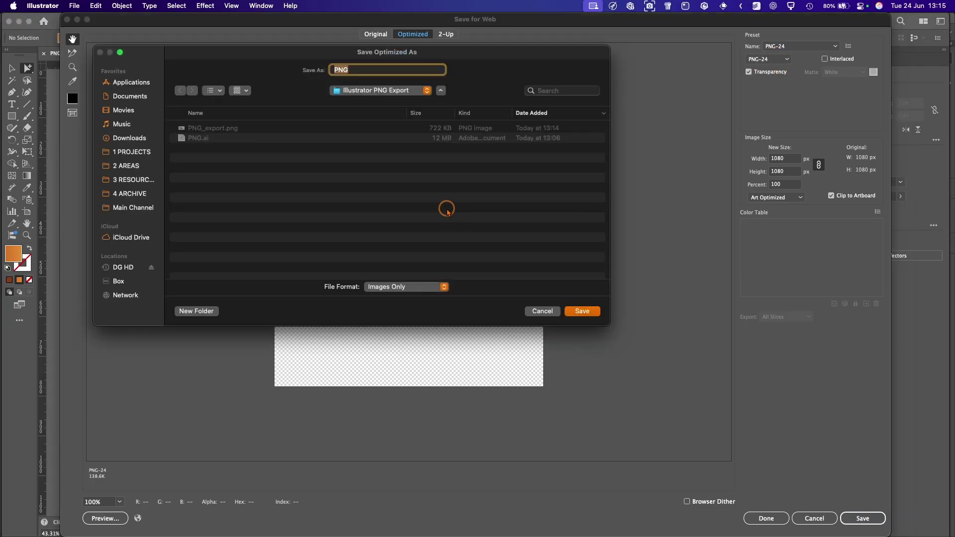
click(365, 70)
key(Return)
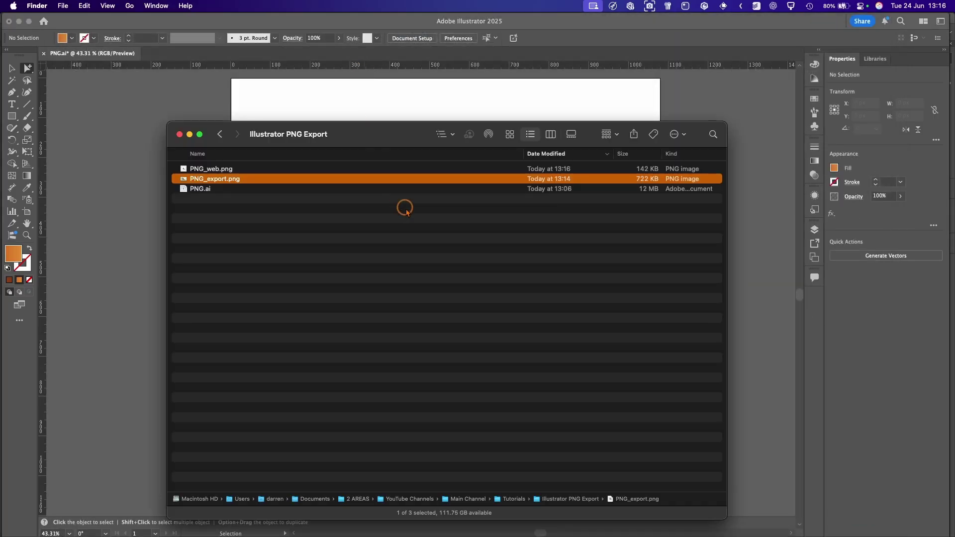
Select PNG_web.png in the export folder and preview it with Quick Look.
click(405, 209)
click(243, 170)
key(space)
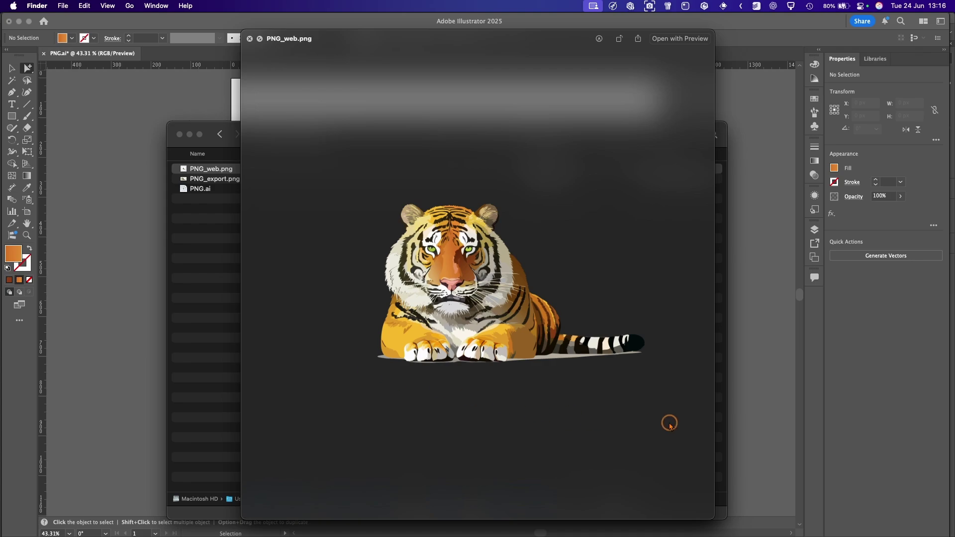
key(space)
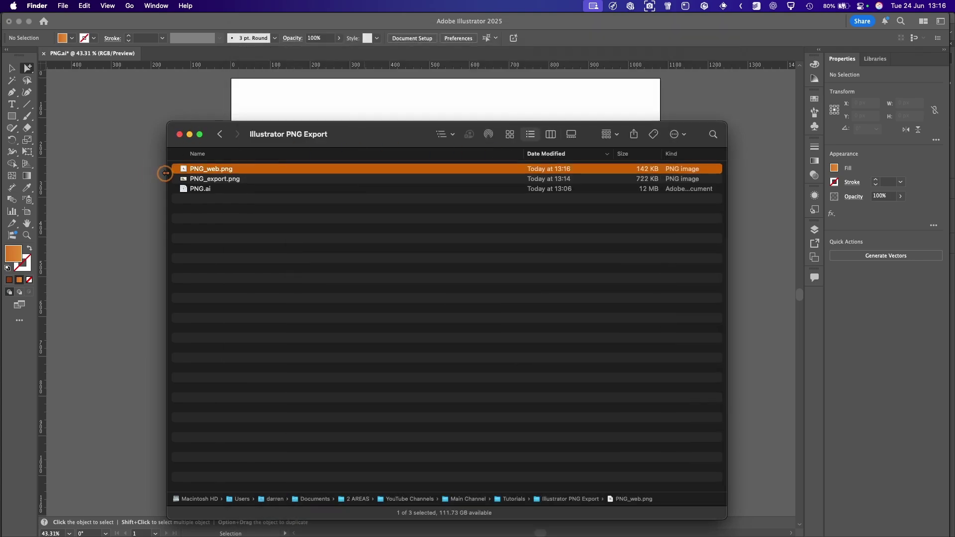
Open PNG_web.png with Adobe Photoshop 2025.
right_click(183, 171)
mouse_move(222, 184)
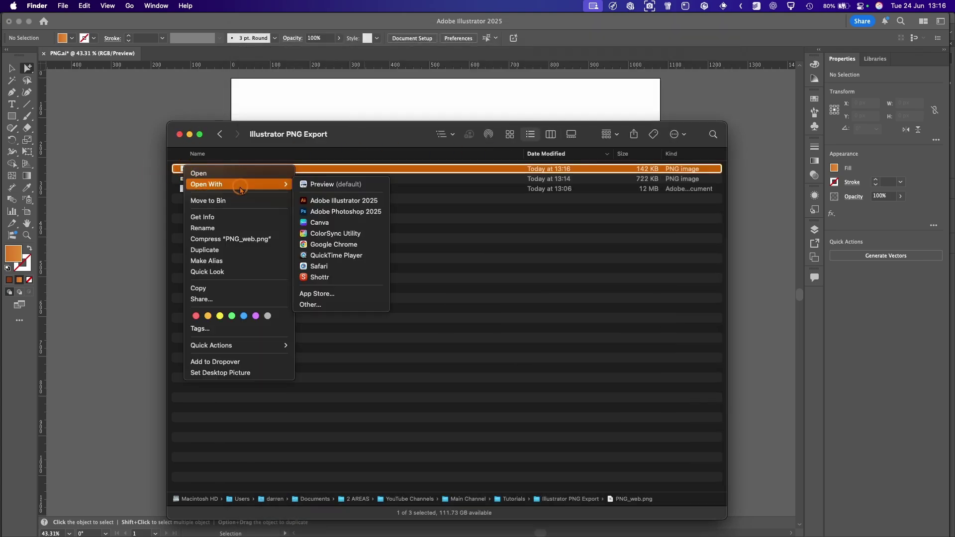
click(346, 212)
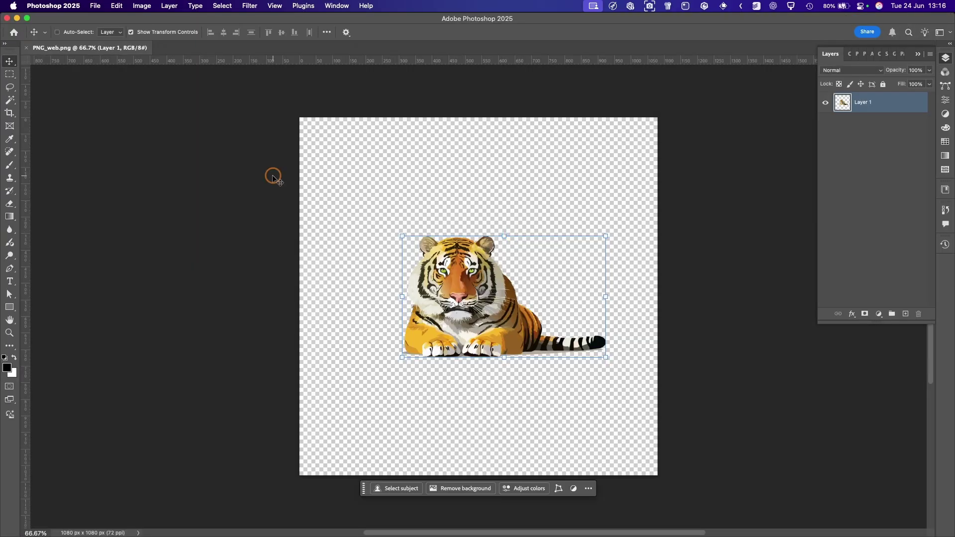
Check PNG_web.png's Image Size shows 1080 × 1080 px at 72 ppi, then cancel.
key(super+alt+i)
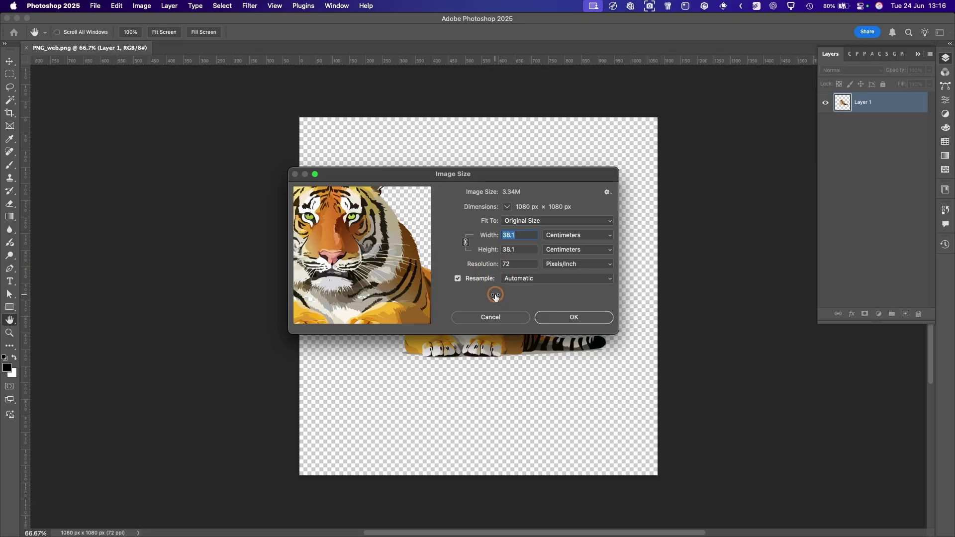
click(491, 317)
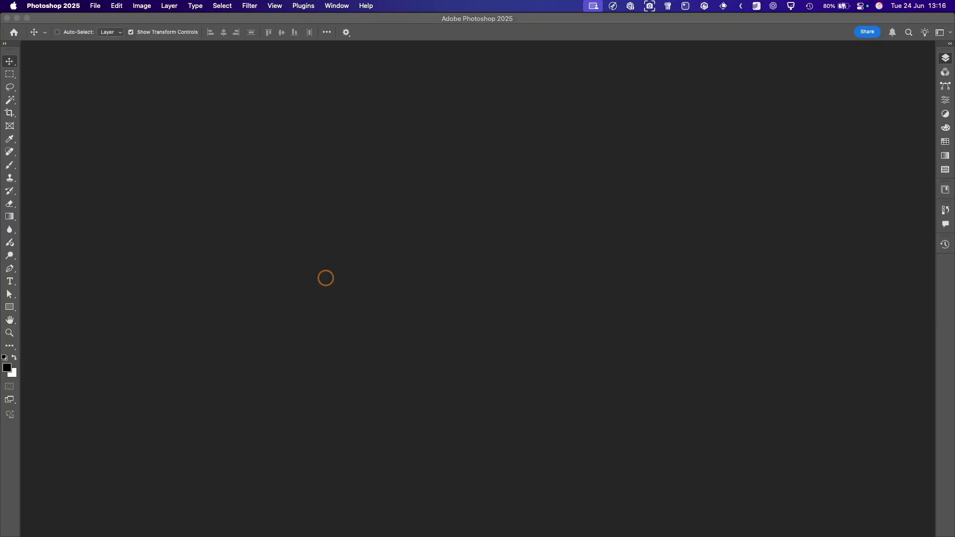